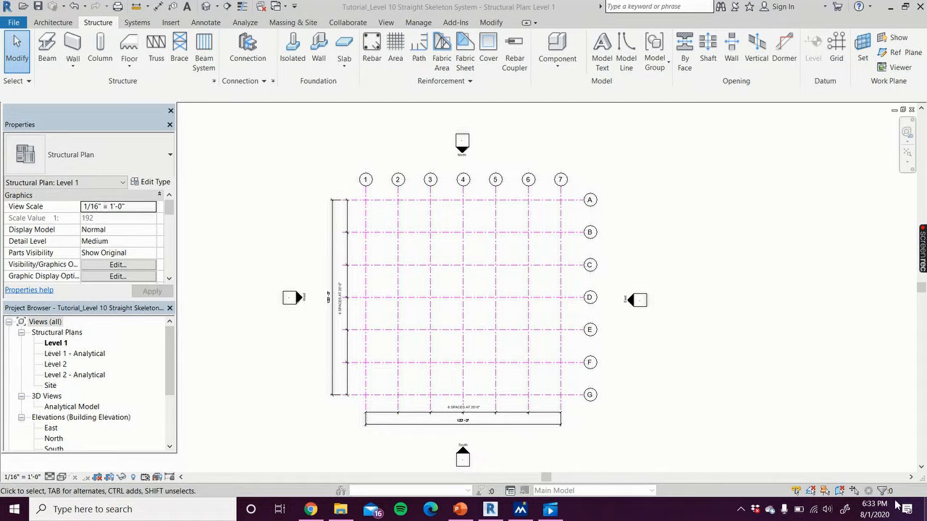
Open the South building elevation and frame the Level 1 and Level 2 lines with their labels.
left_click_drag(172, 358, 173, 385)
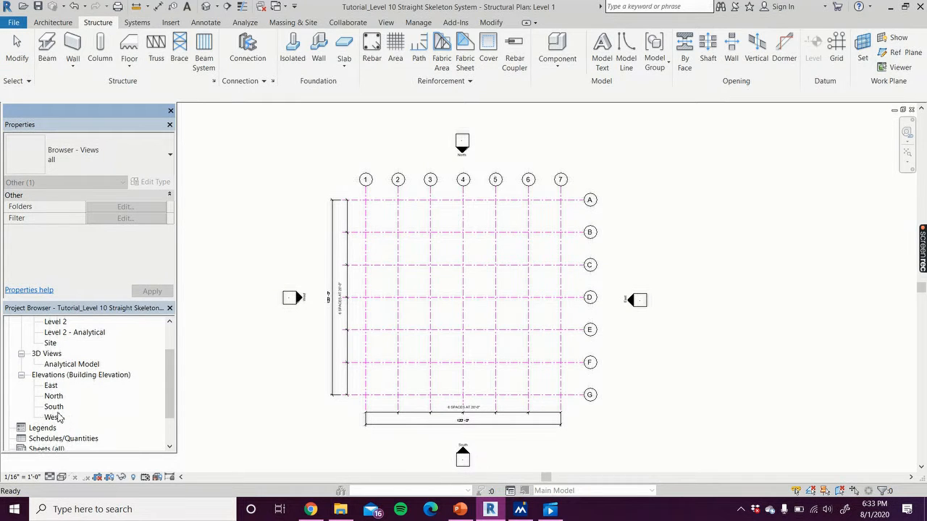
double_click(58, 407)
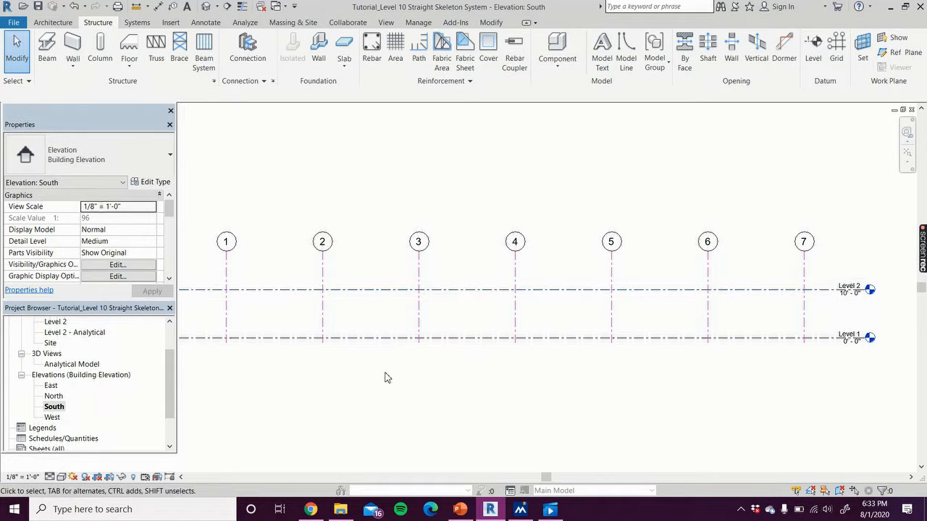
scroll(386, 381, "down", 1)
middle_click_drag(383, 385, 425, 378)
scroll(424, 379, "down", 2)
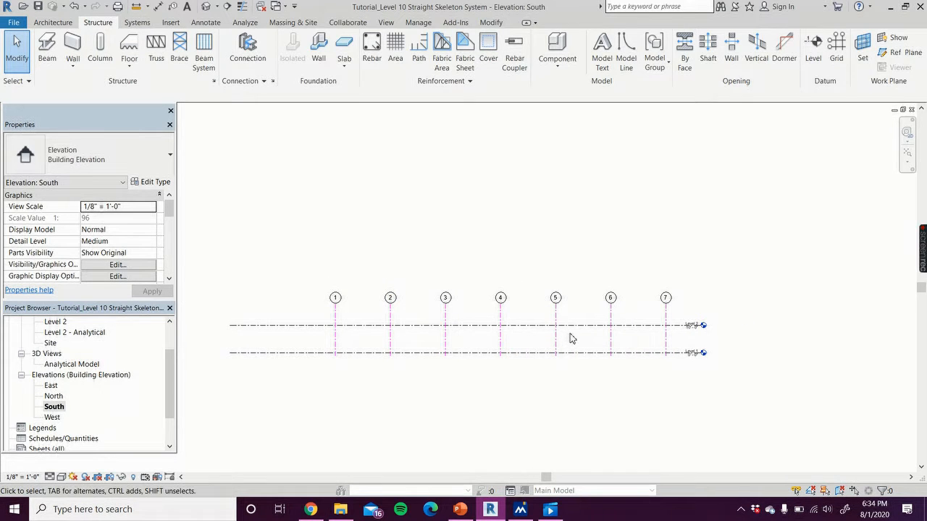
scroll(627, 369, "down", 1)
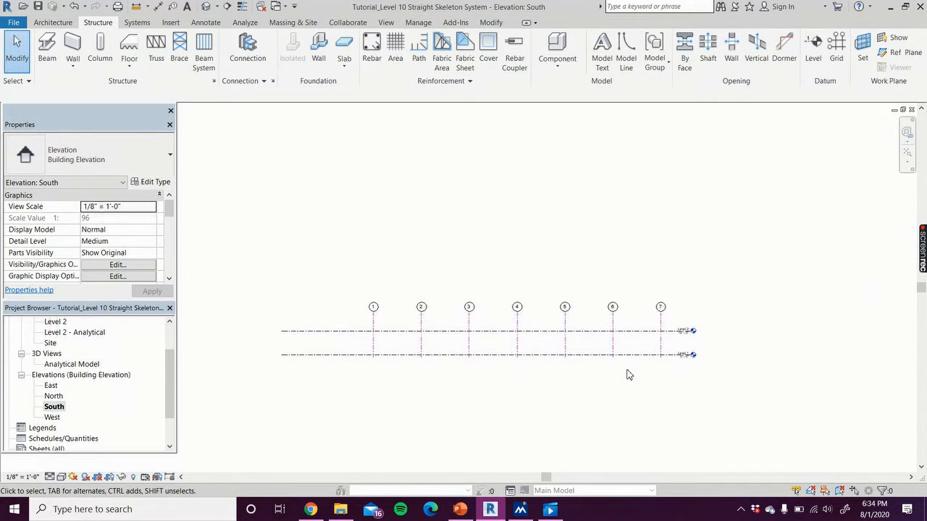
scroll(627, 374, "up", 2)
middle_click_drag(577, 399, 664, 396)
scroll(663, 395, "down", 1)
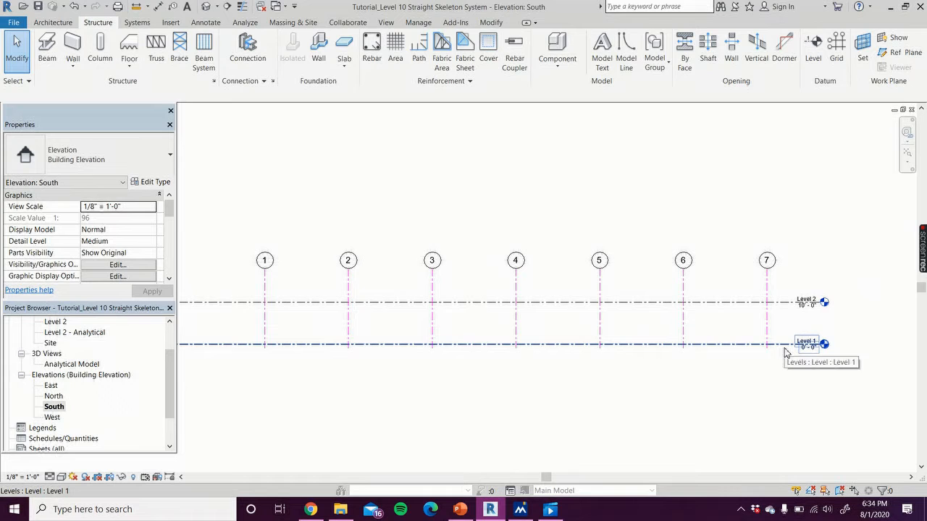
left_click(783, 305)
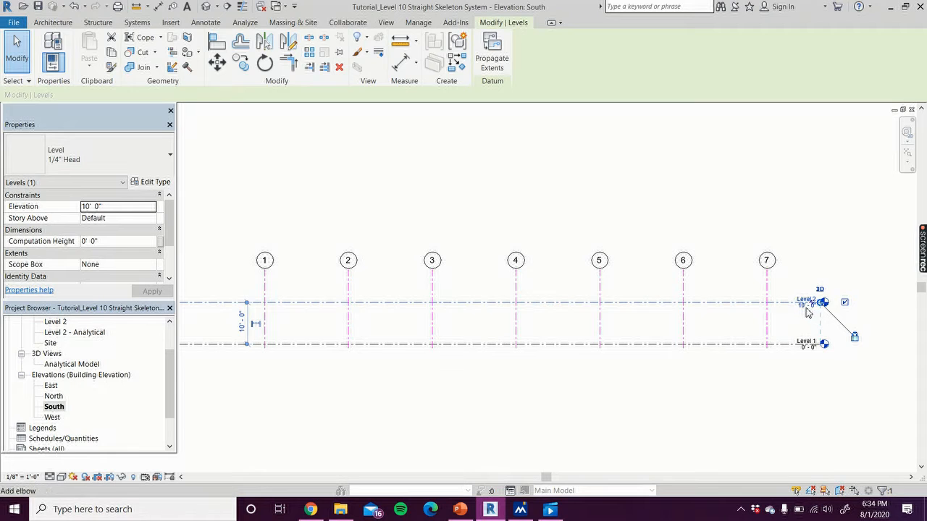
left_click(808, 312)
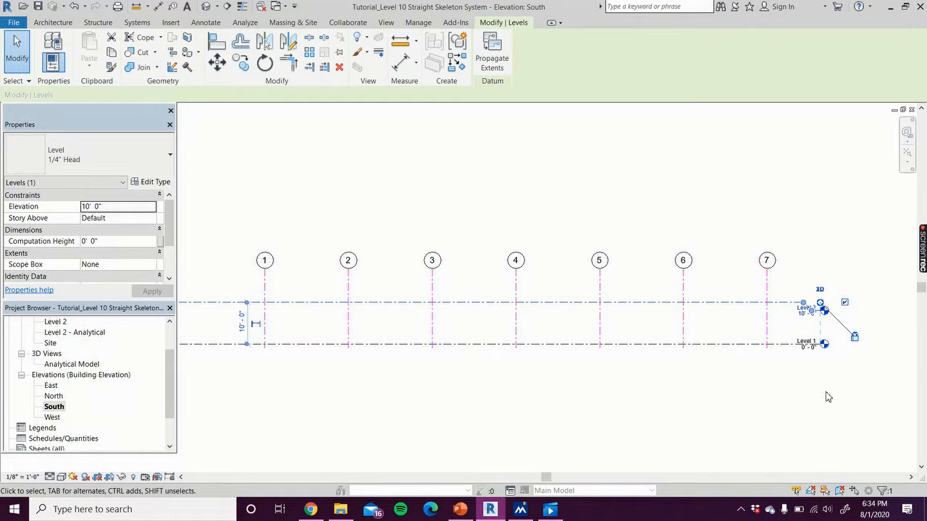
key("ctrl+z")
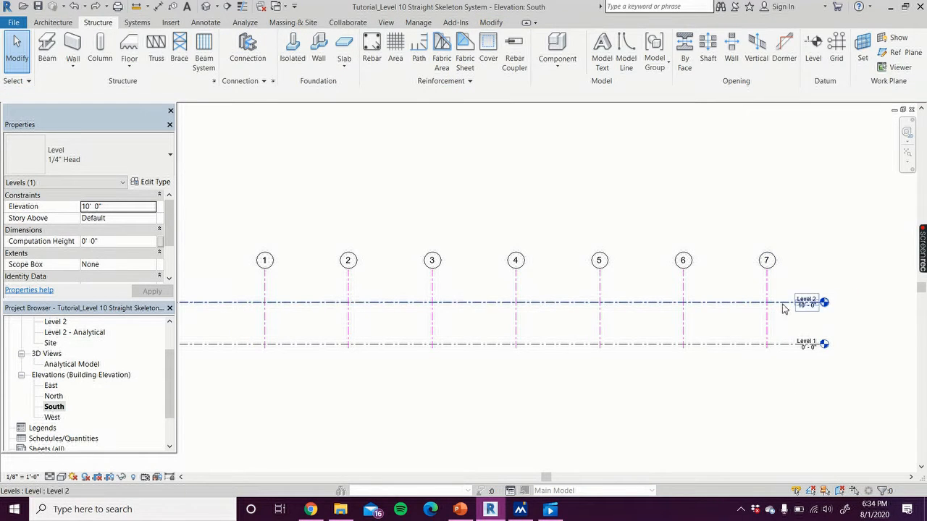
Set the distance between Level 1 and Level 2 to 12' by moving Level 2.
left_click(784, 309)
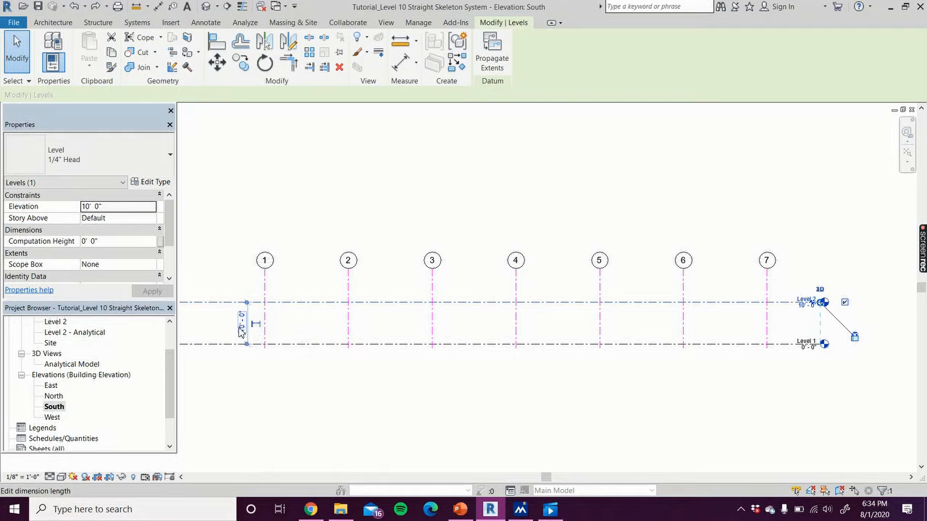
left_click(242, 325)
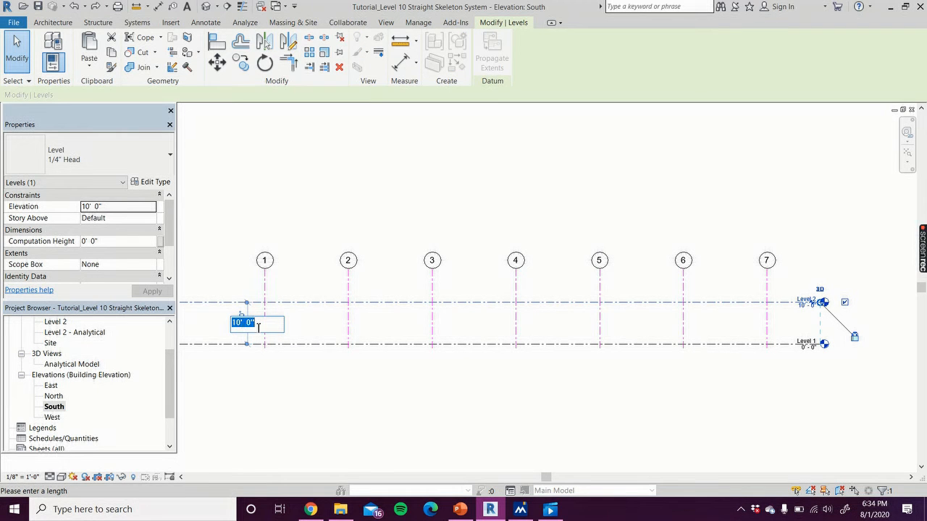
type("12")
key("Return")
left_click(217, 237)
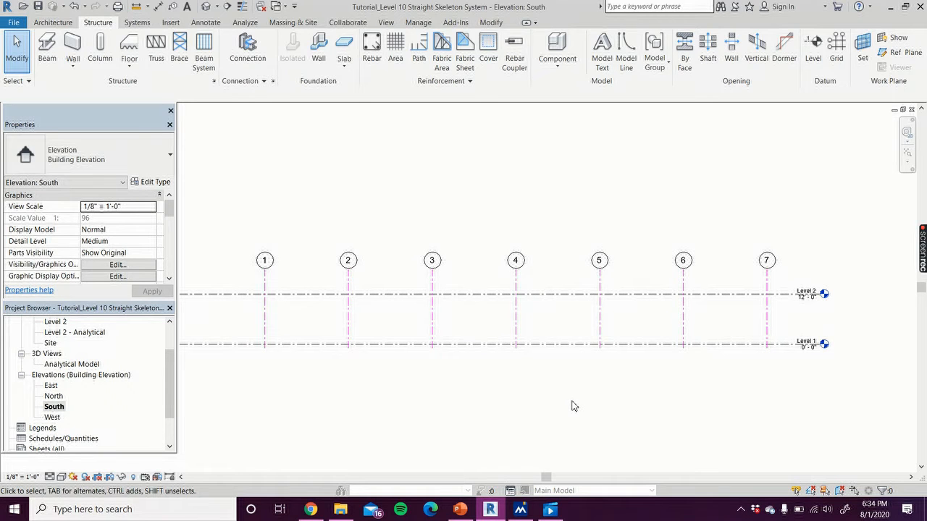
scroll(574, 400, "down", 3)
middle_click_drag(574, 400, 485, 402)
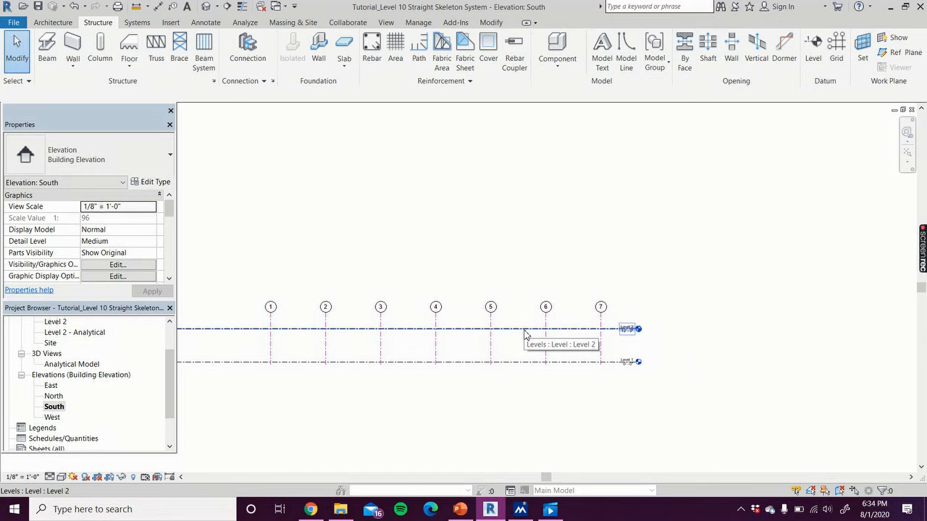
left_click(532, 363)
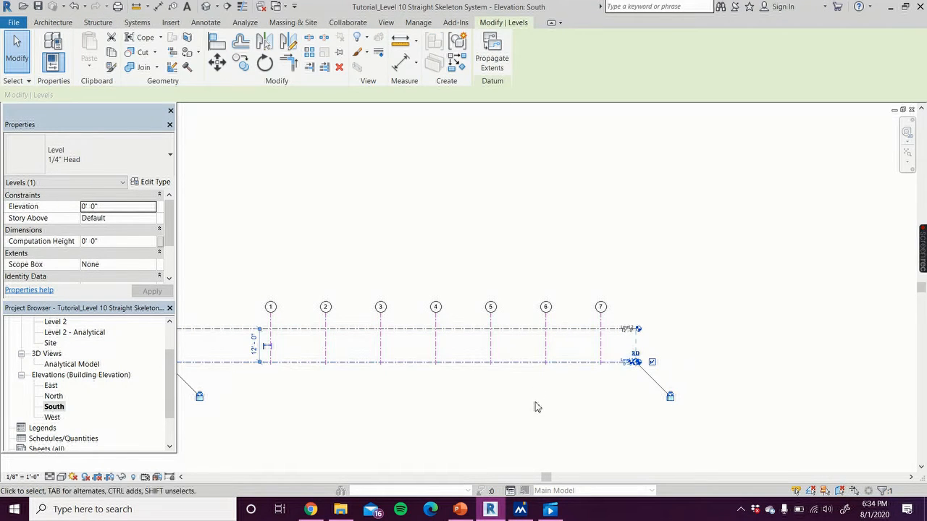
left_click(529, 334, "ctrl")
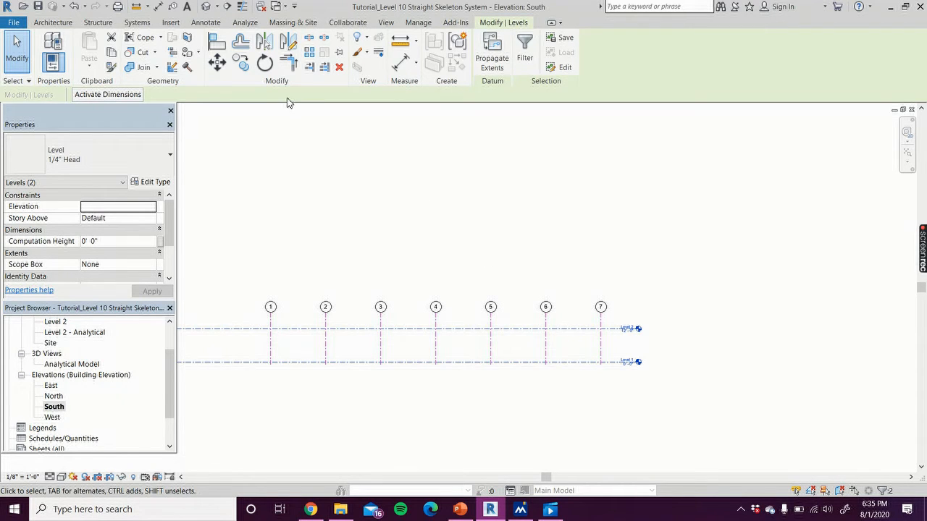
left_click(365, 161)
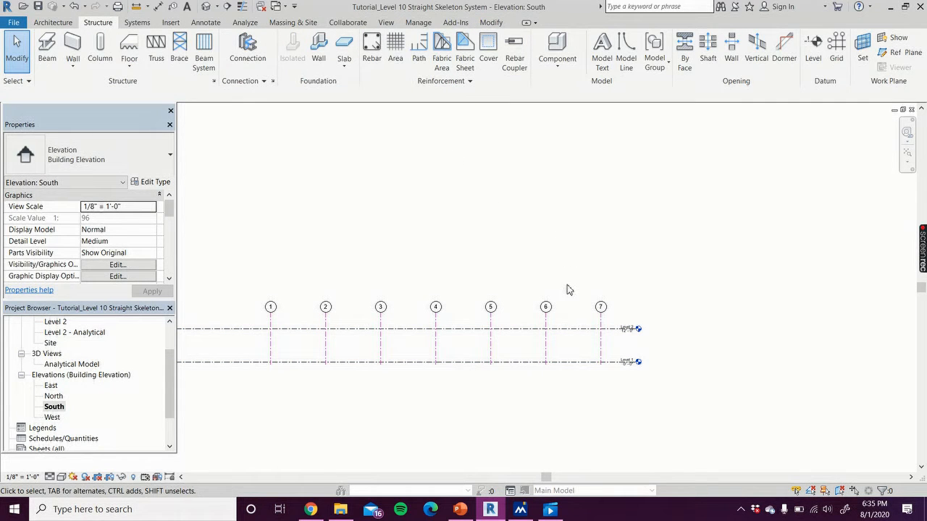
Array Level 2 vertically upward as a grouped linear array of 9 levels, with the second one 12' above.
left_click(576, 330)
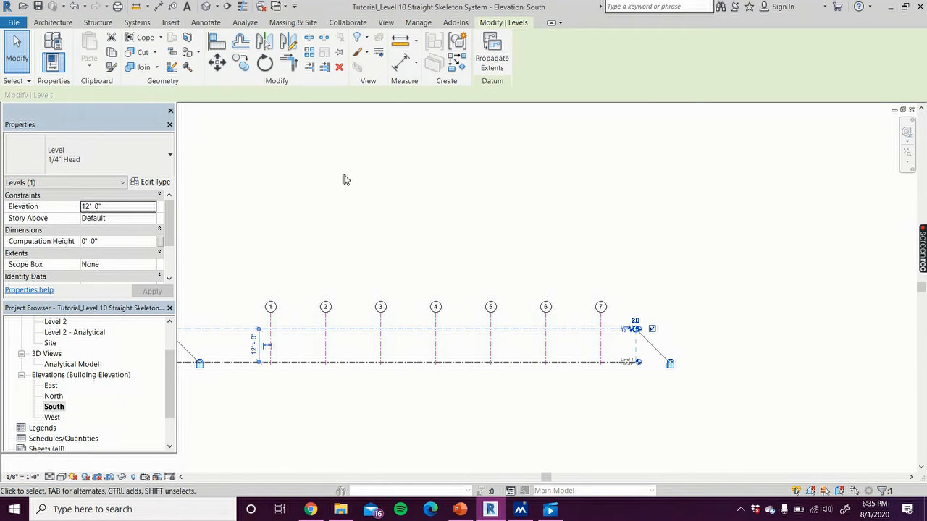
left_click(311, 55)
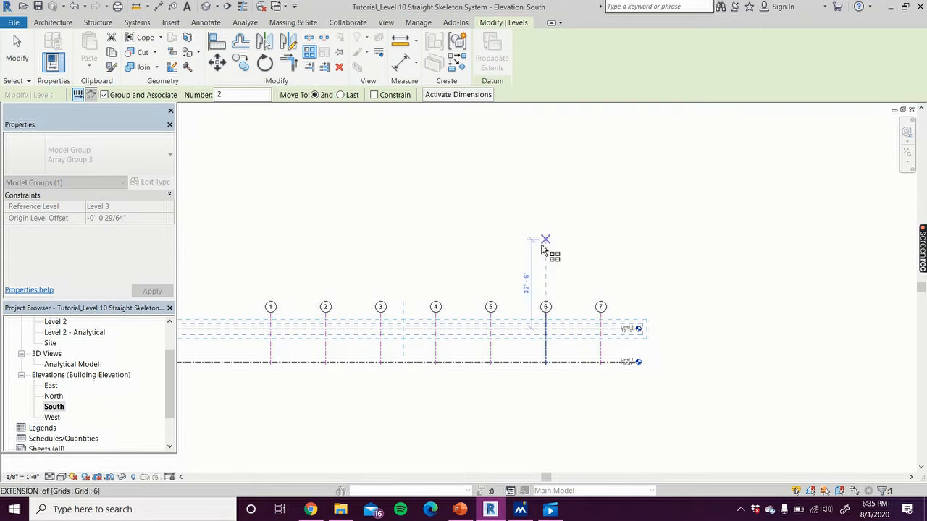
double_click(253, 99)
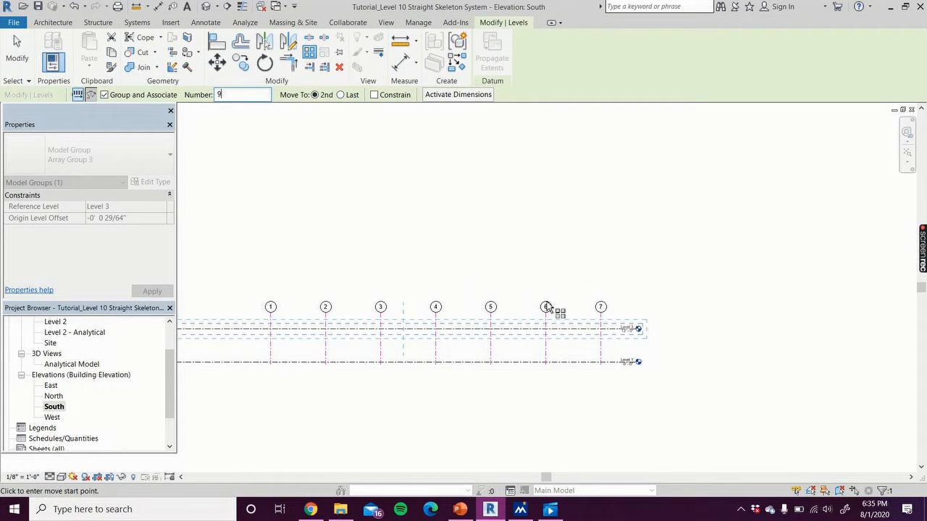
left_click(601, 331)
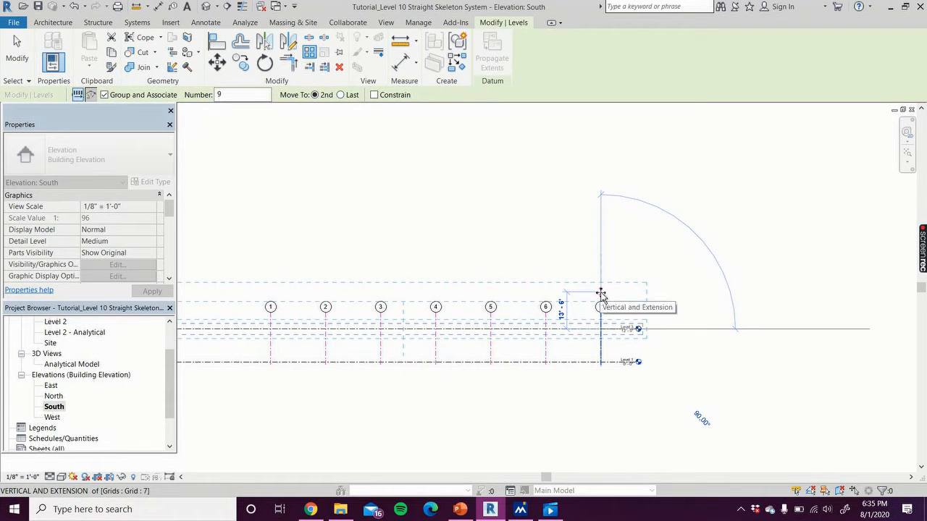
type("12")
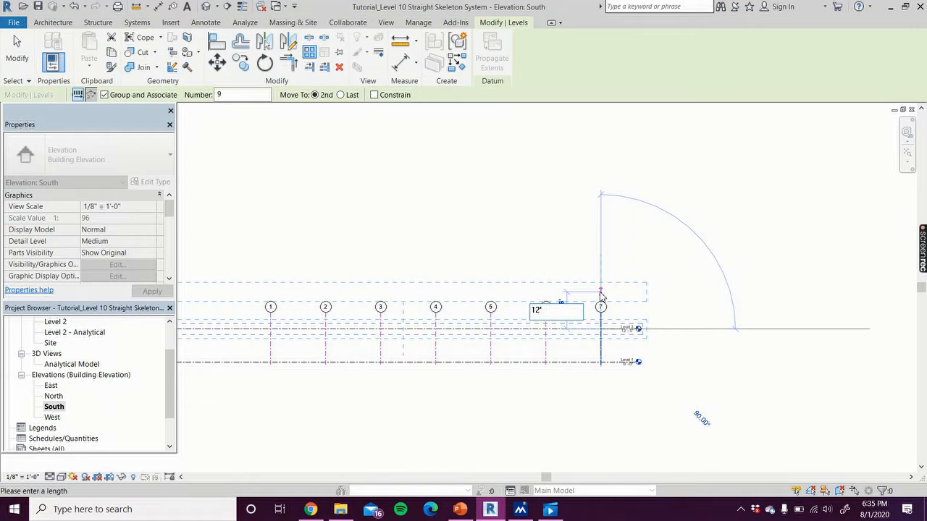
key("Return")
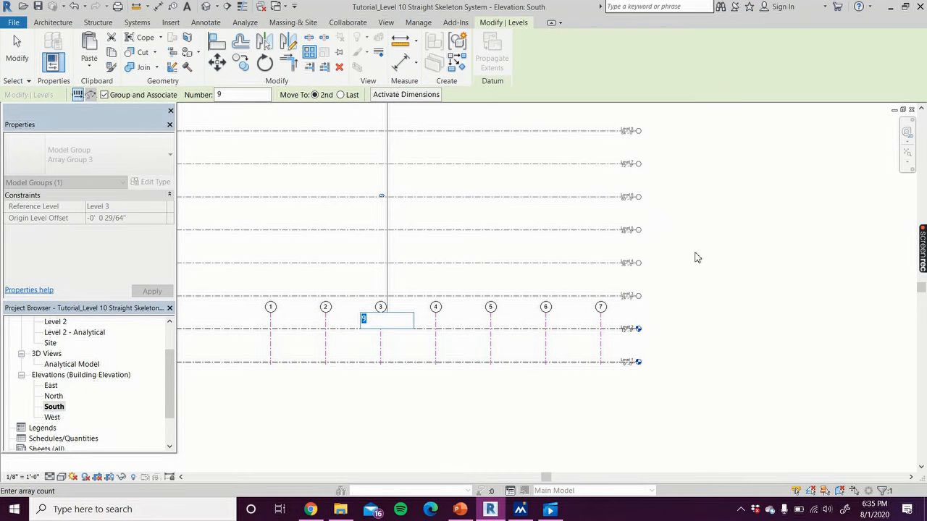
key("Return")
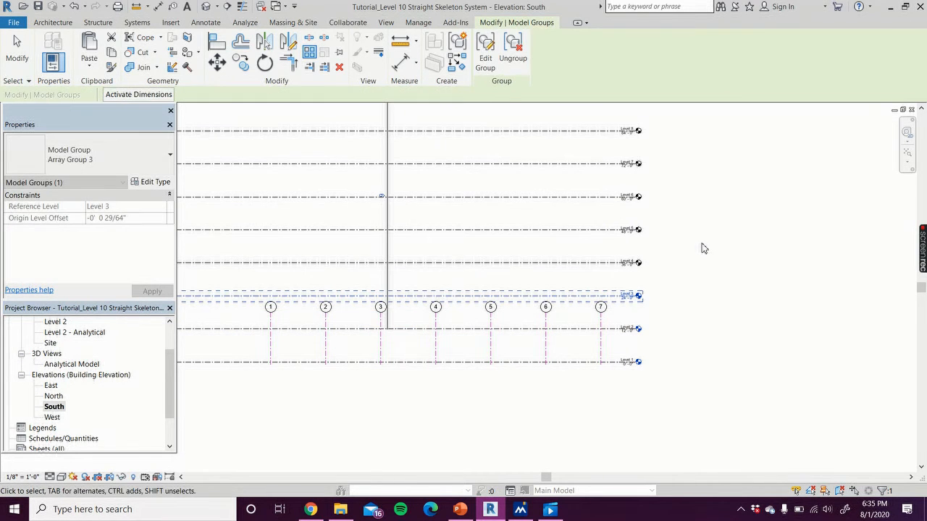
middle_click_drag(693, 253, 712, 333)
left_click(700, 399)
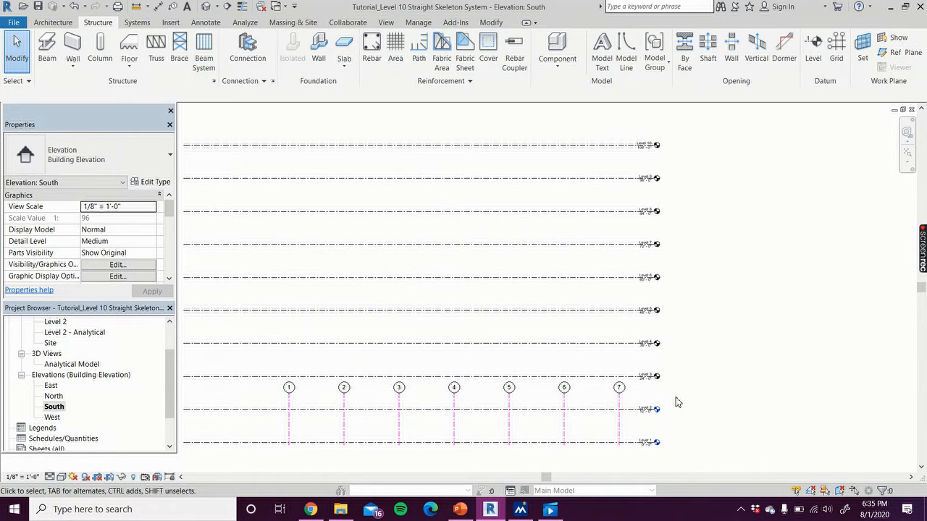
Ungroup the arrayed levels from Level 3 up to Level 10 one after another so each is an independent level.
scroll(650, 399, "up", 4)
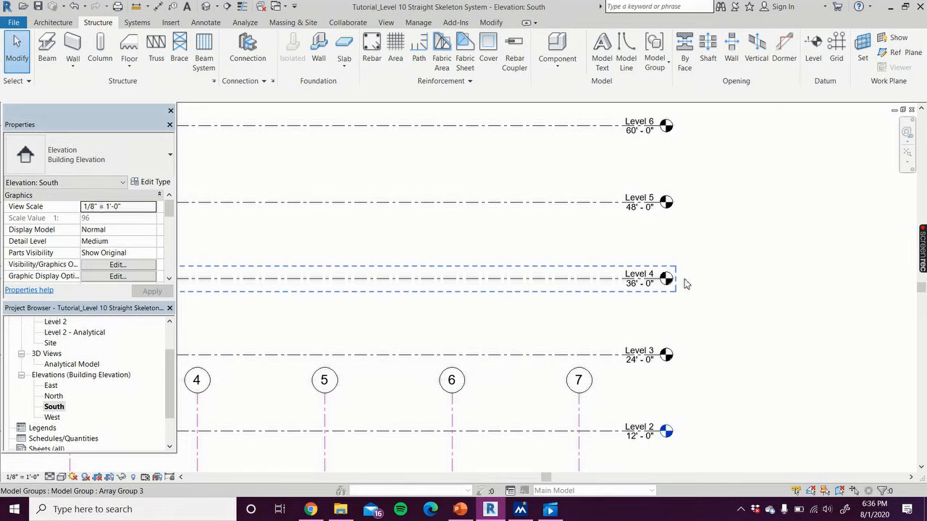
scroll(753, 346, "down", 5)
middle_click_drag(755, 341, 697, 348)
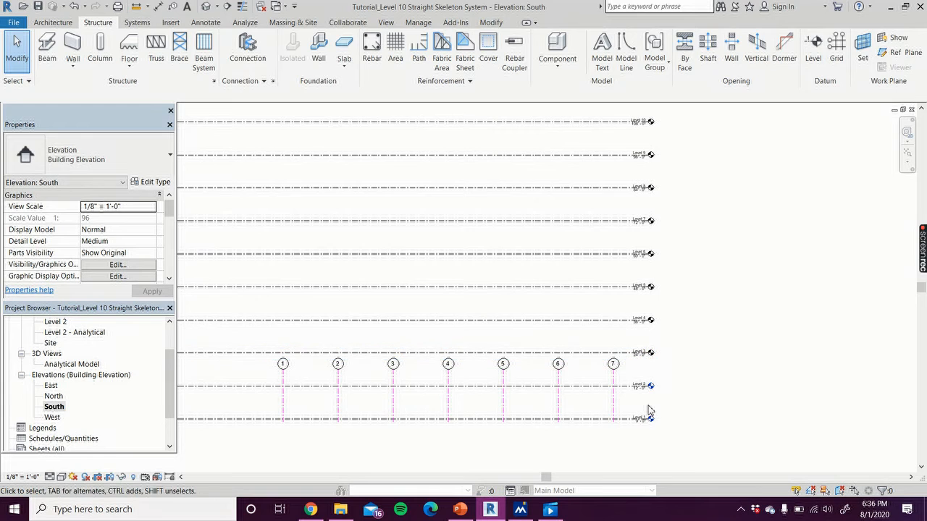
scroll(124, 408, "up", 2)
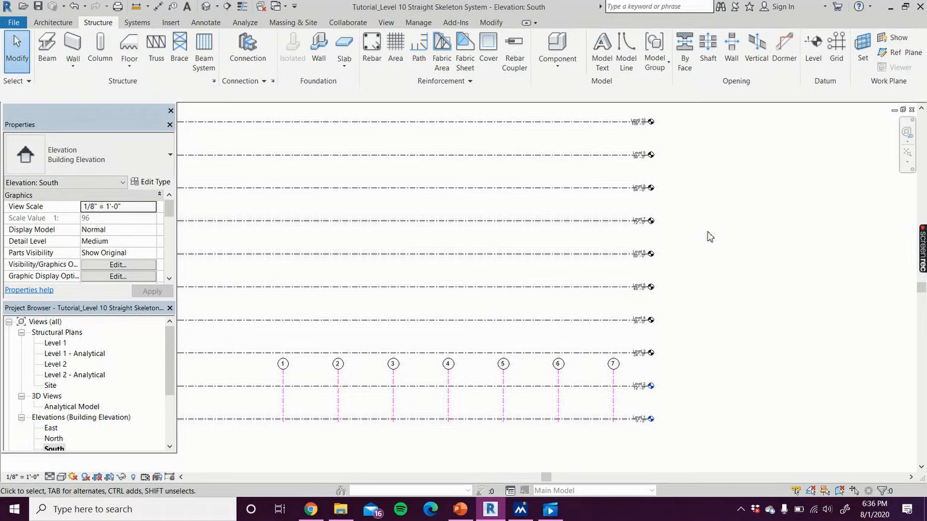
left_click(626, 355)
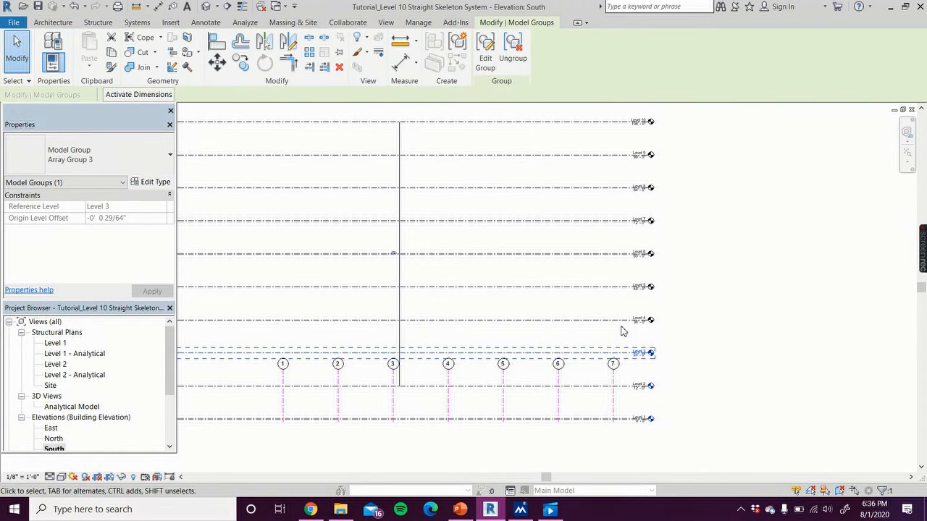
left_click(513, 58)
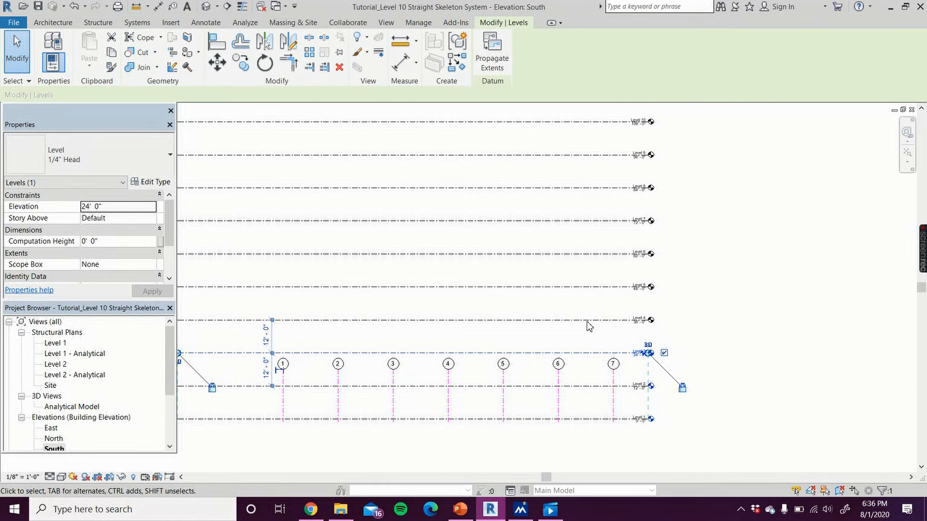
left_click(589, 327)
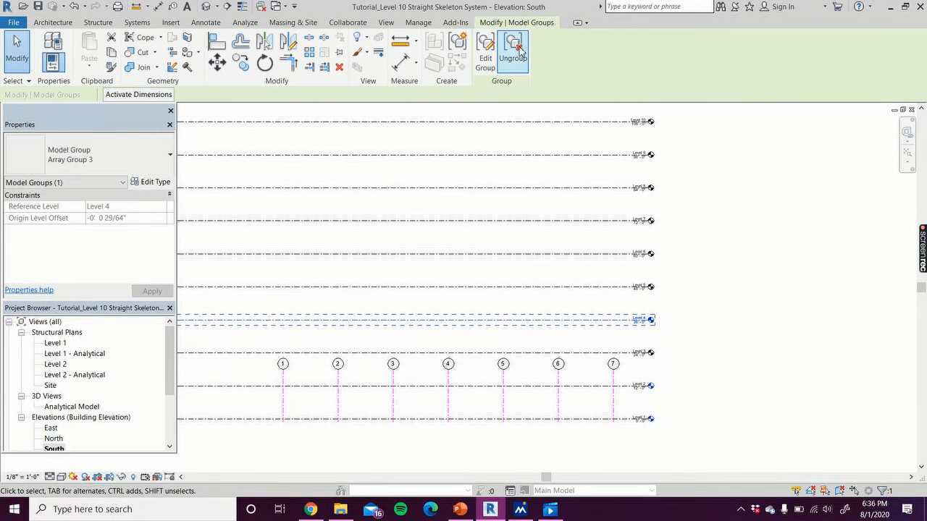
left_click(512, 58)
left_click(626, 285)
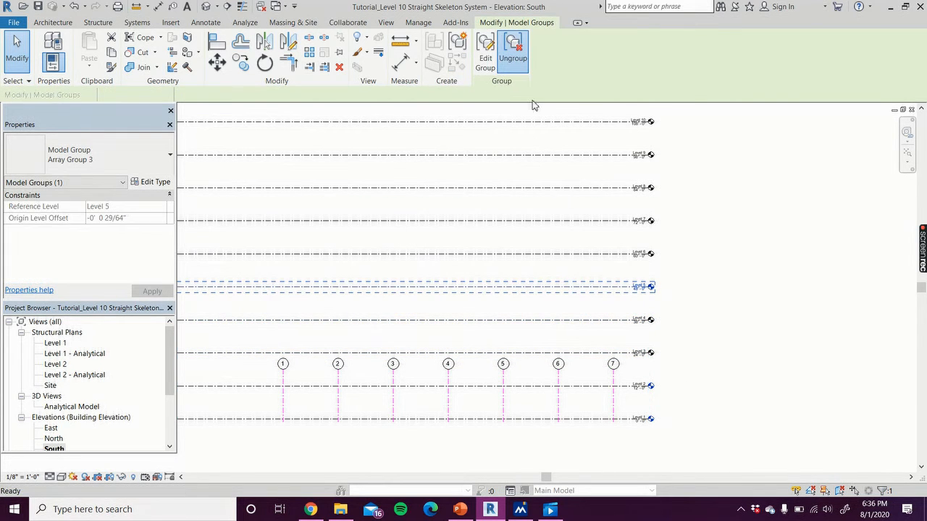
left_click(513, 58)
left_click(593, 255)
left_click(511, 59)
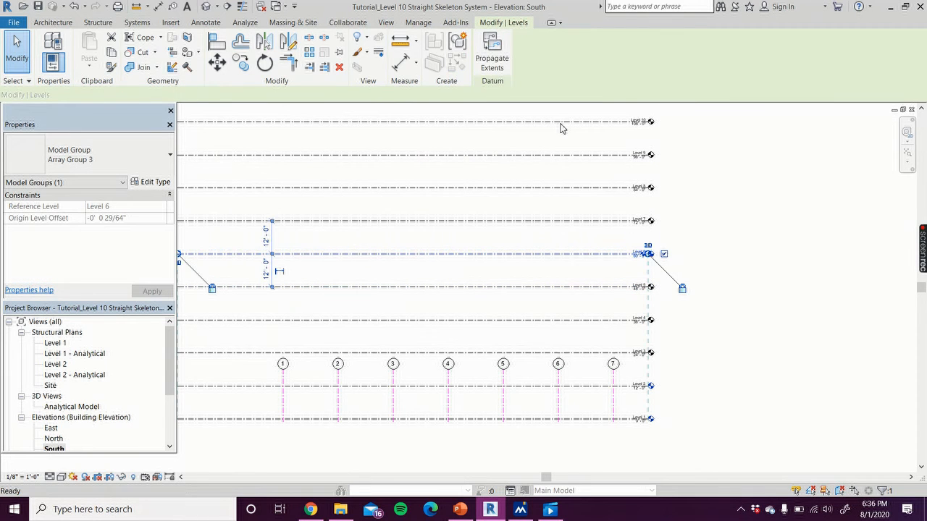
left_click(591, 221)
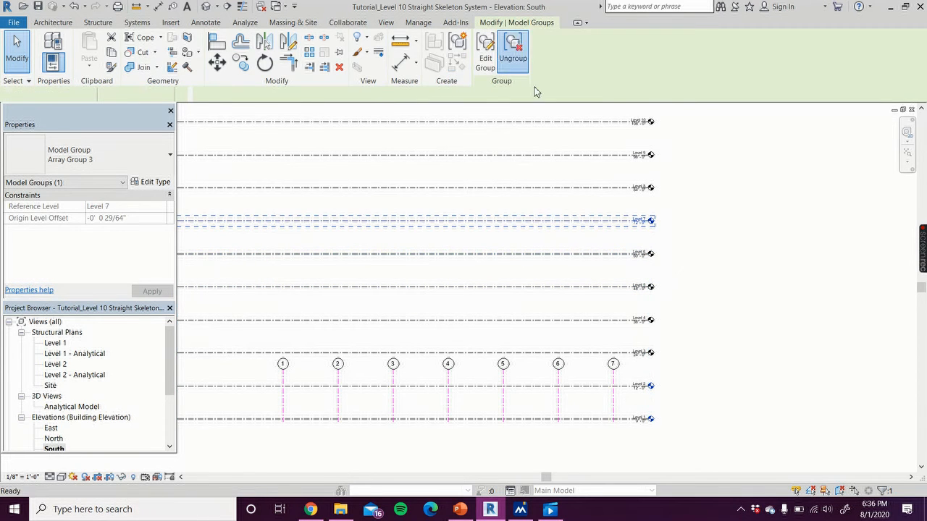
left_click(513, 58)
left_click(588, 221)
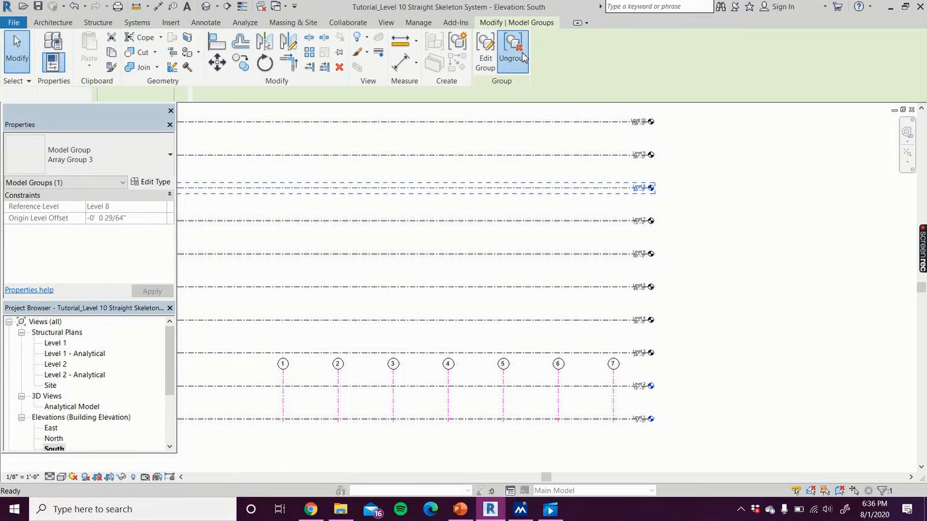
left_click(513, 58)
left_click(583, 187)
left_click(513, 58)
left_click(587, 125)
left_click(513, 58)
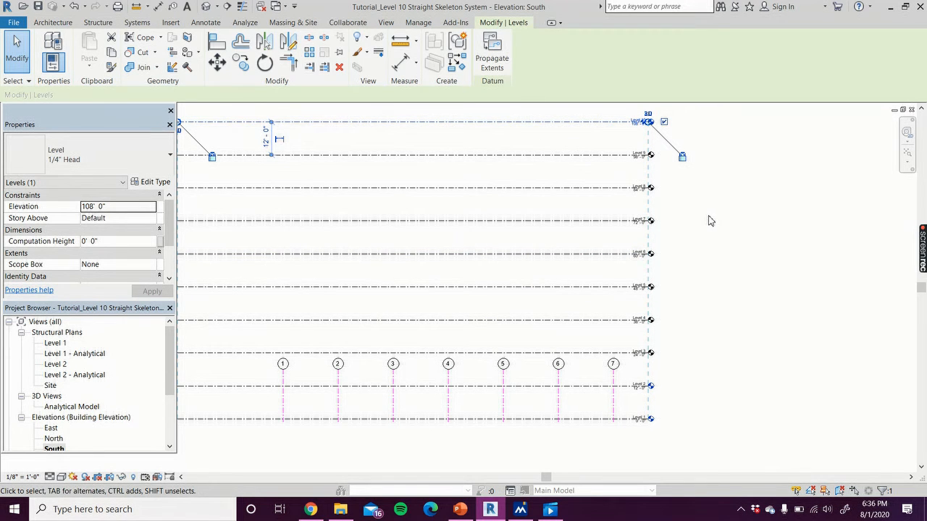
key("Escape")
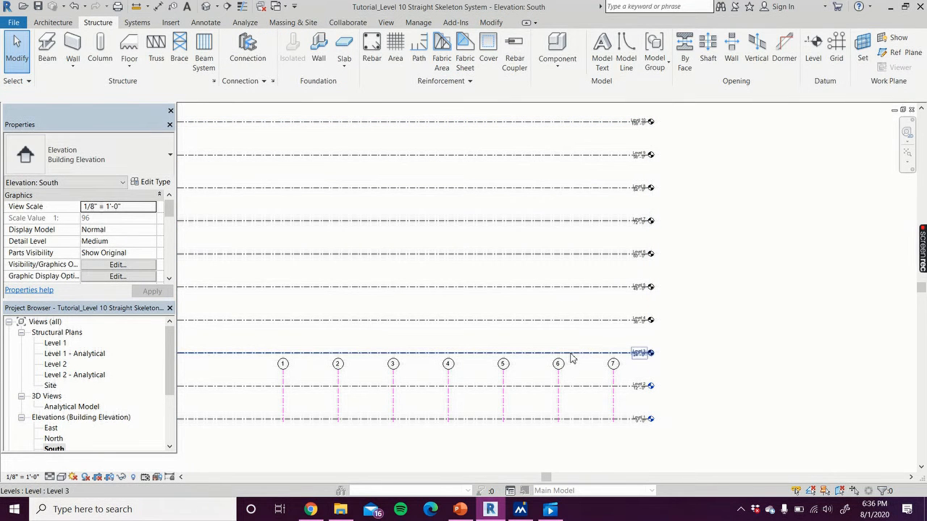
Ungroup the Level 2 array group so Level 2 is an independent level, and select Level 3 to check it.
left_click(579, 387)
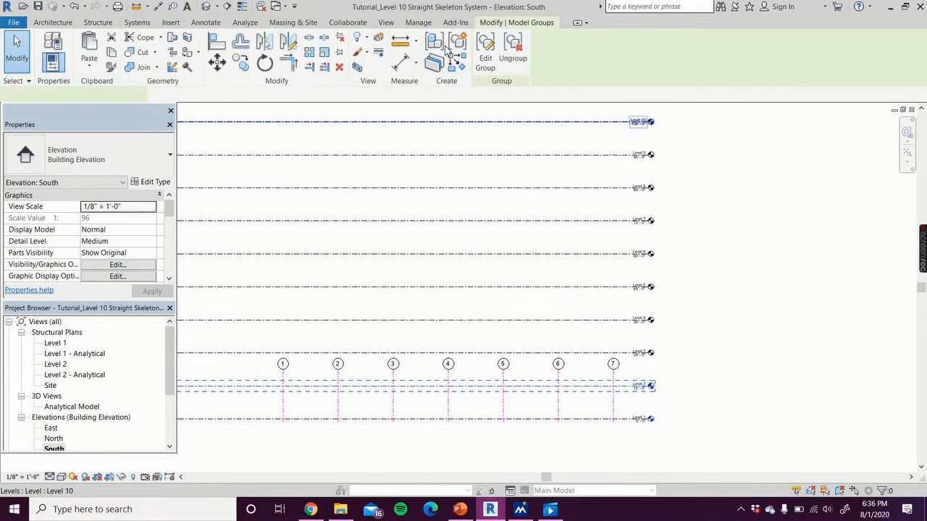
left_click(515, 62)
left_click(732, 335)
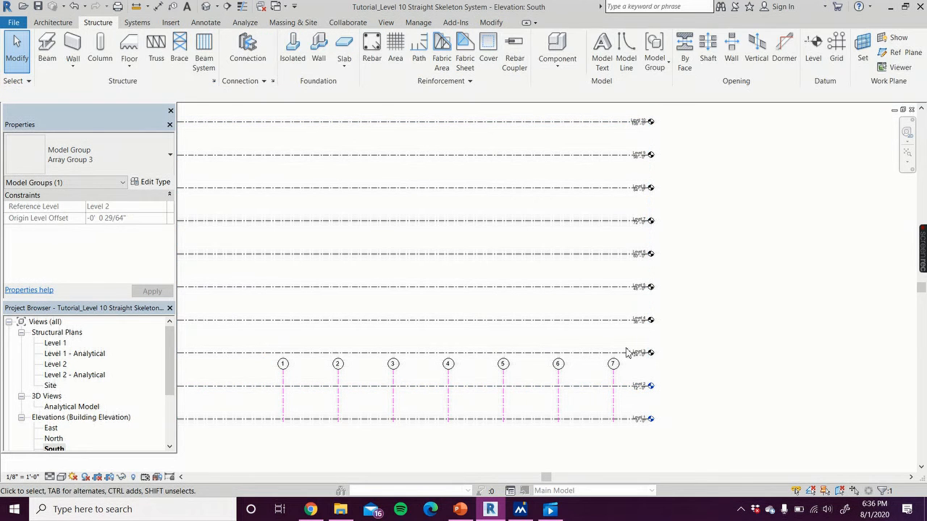
left_click(590, 354)
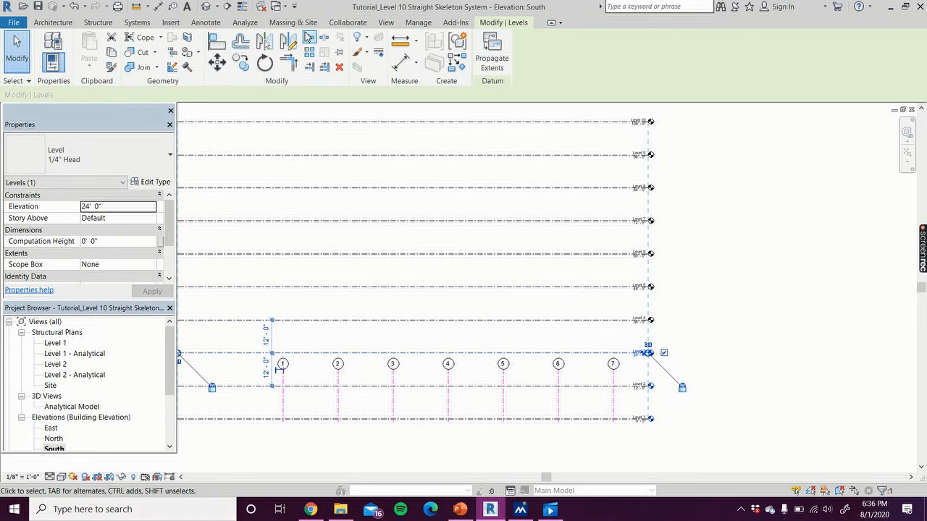
Create structural plan views for Level 3 through Level 10, saving the project at the reminder.
left_click(98, 22)
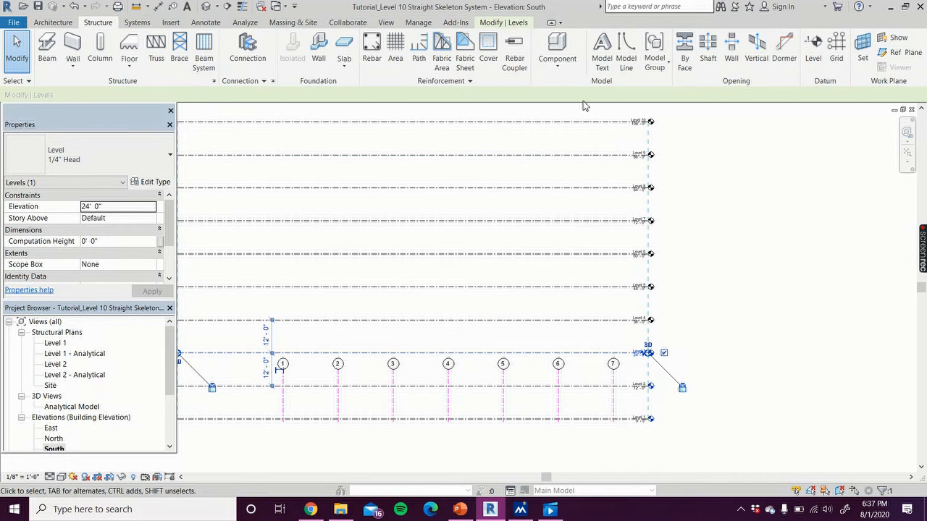
left_click(386, 25)
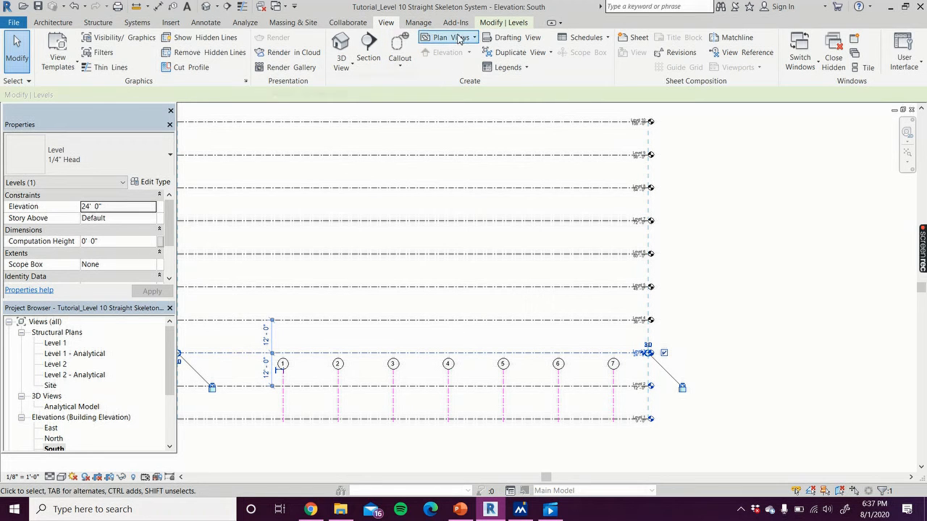
left_click(461, 39)
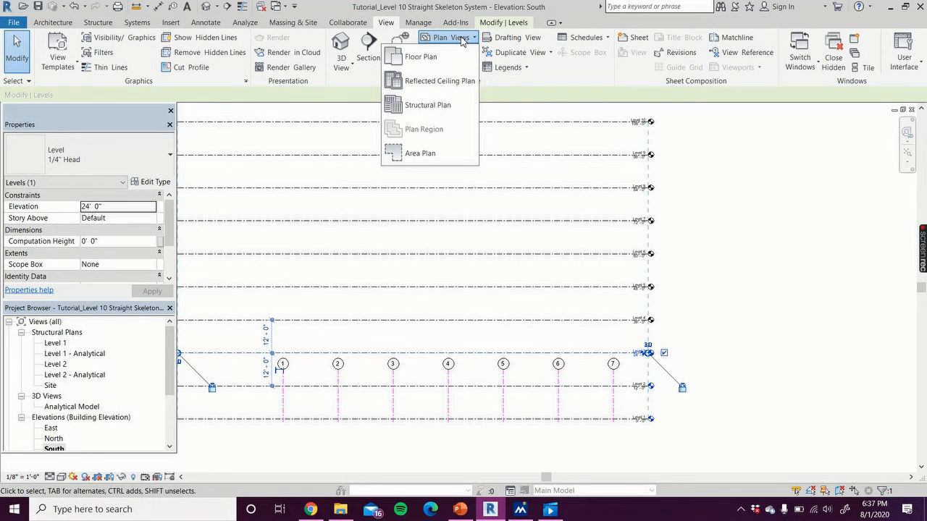
left_click(439, 106)
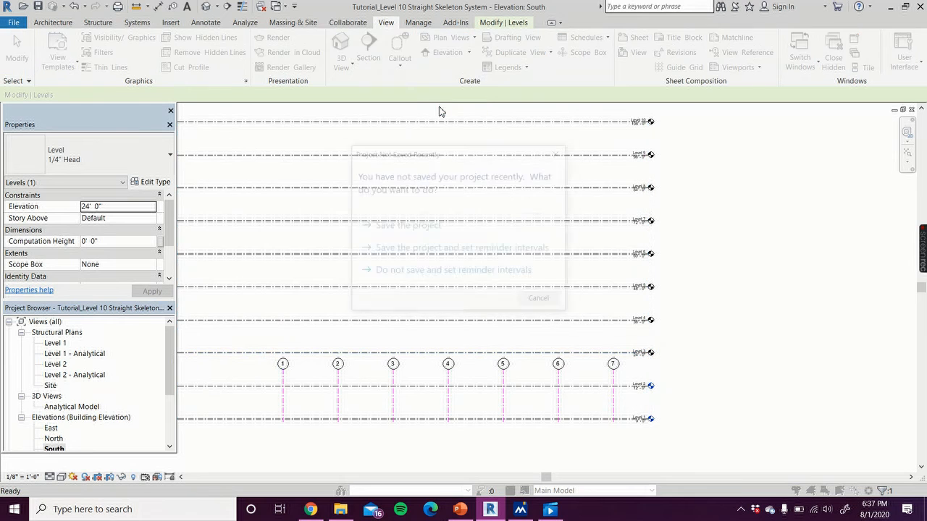
left_click(441, 226)
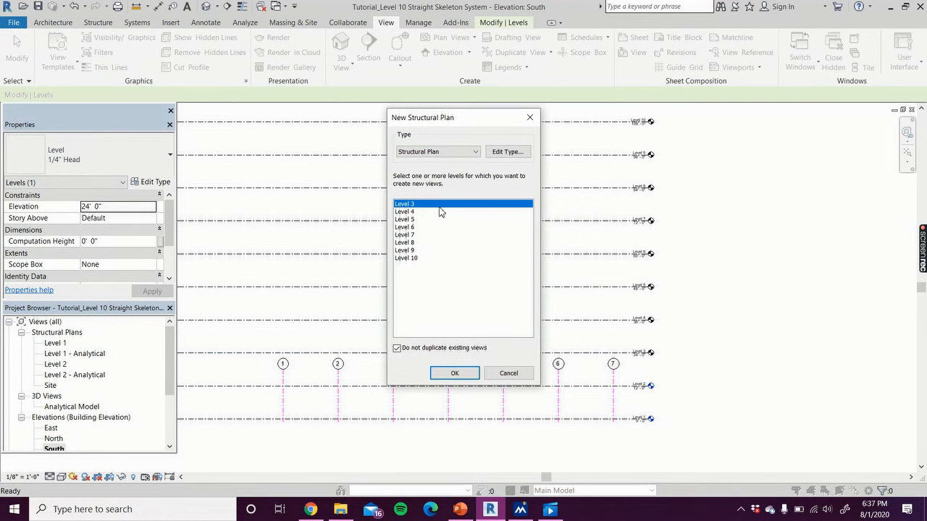
left_click(426, 258, "shift")
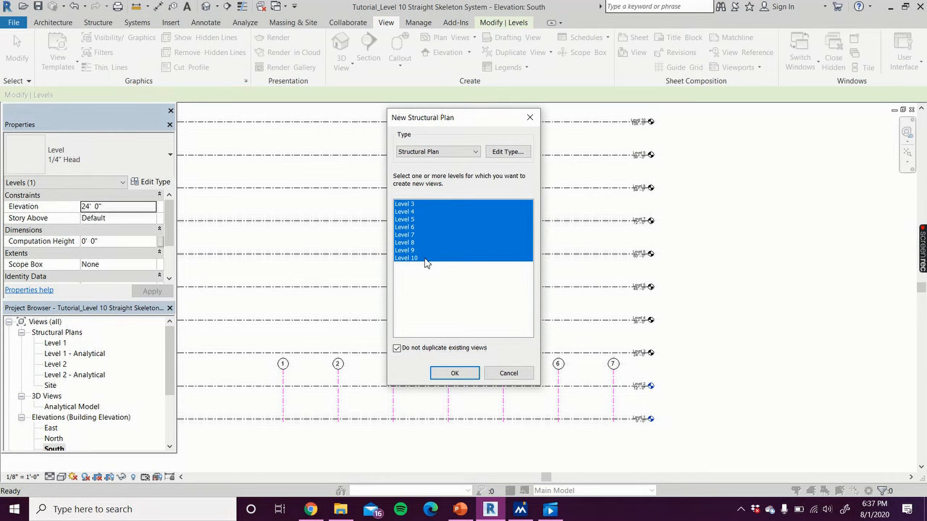
left_click(455, 373)
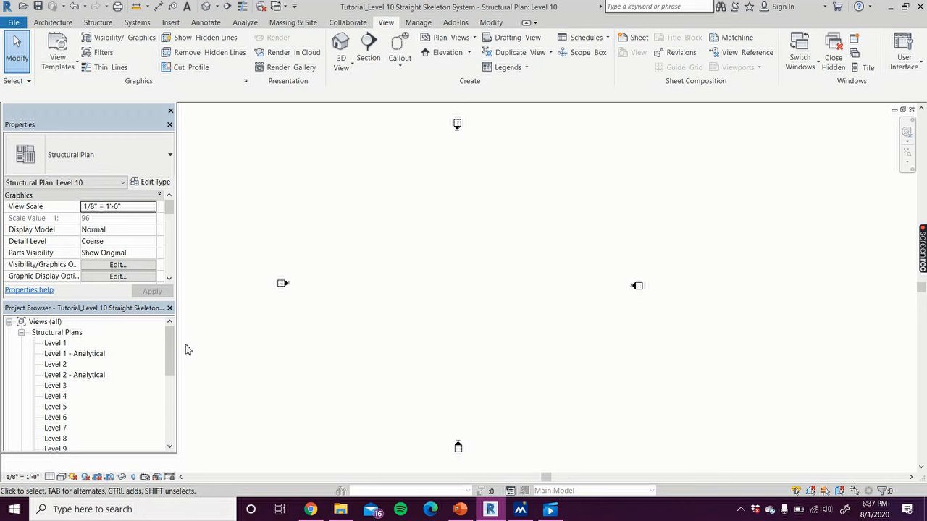
Reopen the South building elevation and frame all the level lines and grids.
left_click_drag(170, 348, 167, 370)
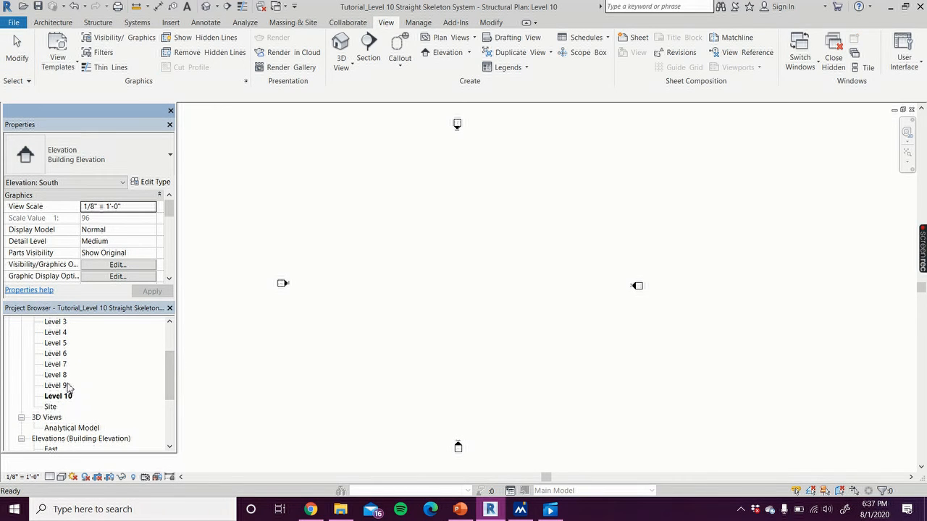
scroll(76, 391, "up", 2)
scroll(76, 392, "down", 4)
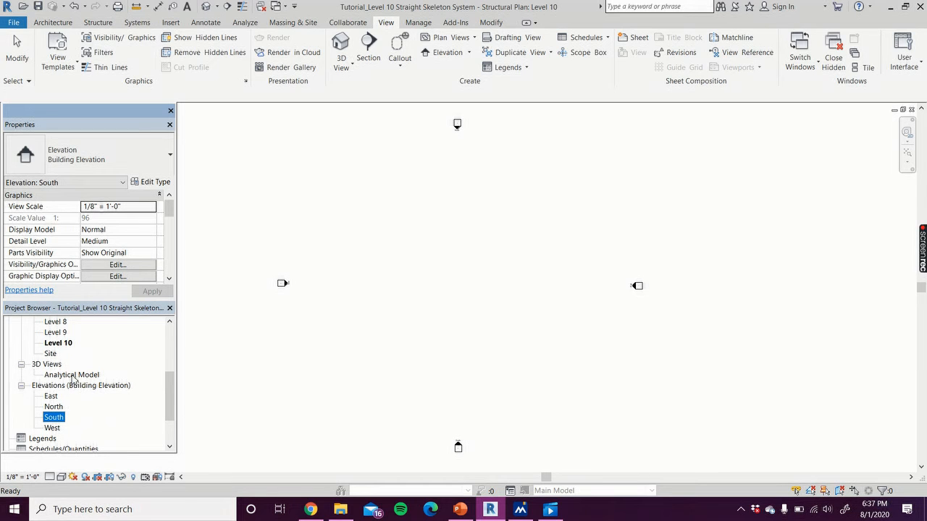
double_click(53, 419)
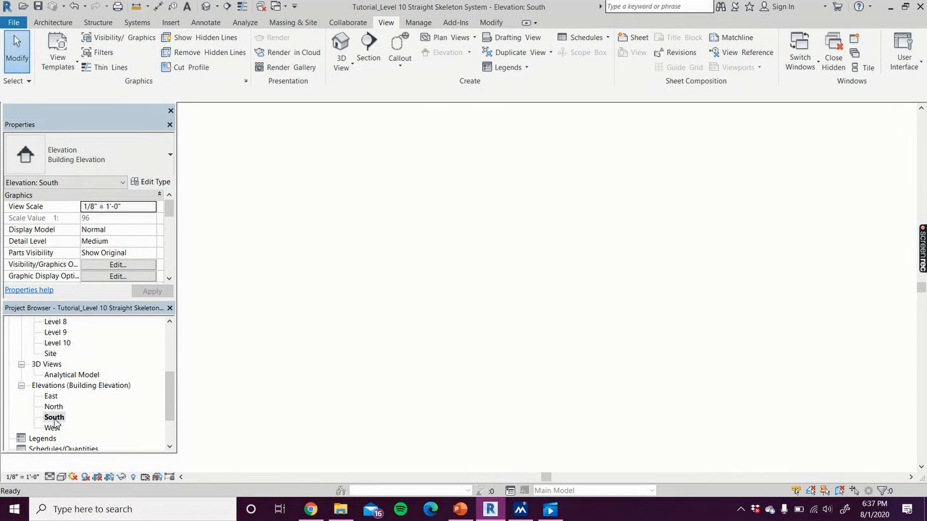
scroll(518, 274, "down", 1)
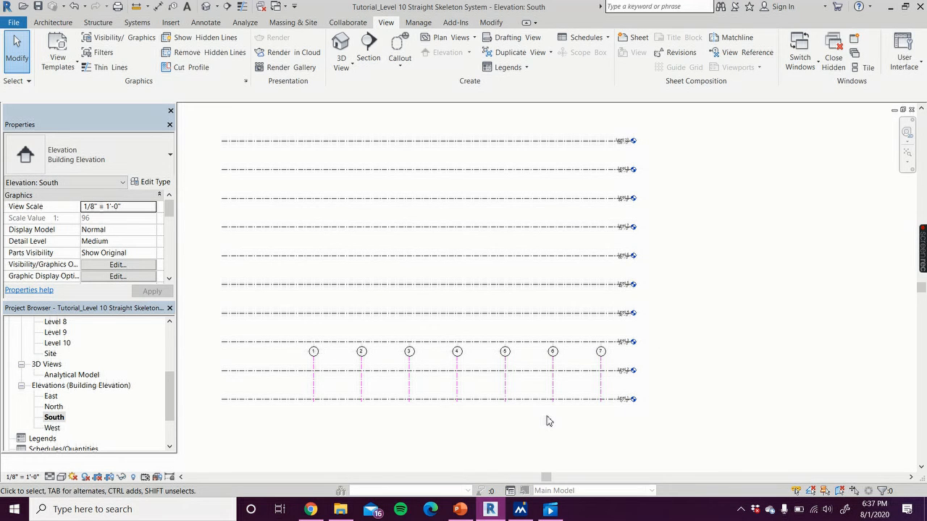
Extend grids 1 to 7 upward together so their bubbles sit just above Level 10.
left_click(504, 391)
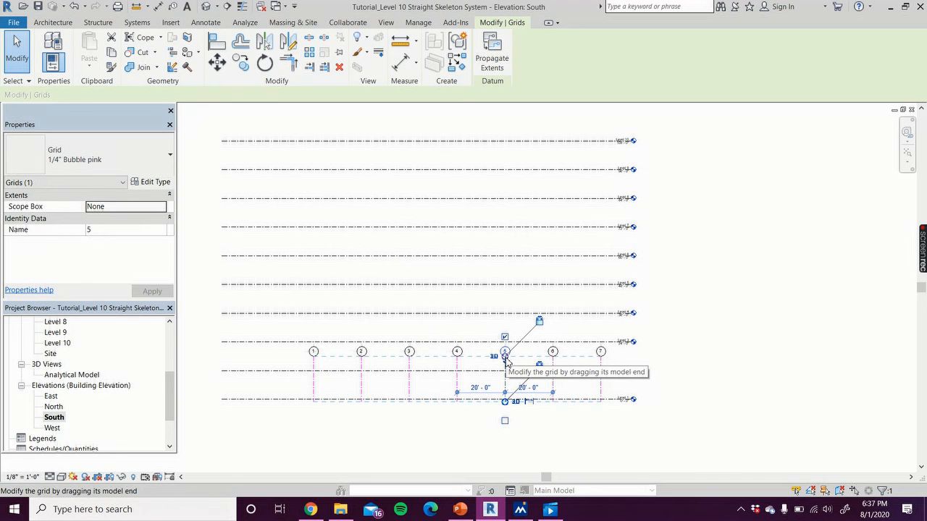
left_click_drag(506, 359, 514, 126)
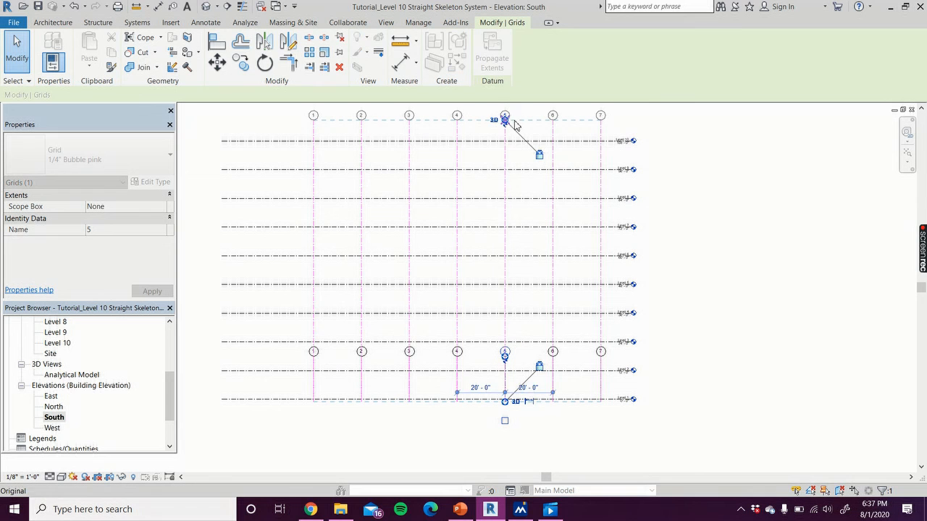
left_click(733, 165)
Shorten the left ends of all the aligned level lines so they stop a short distance outside grid 1.
left_click(244, 141)
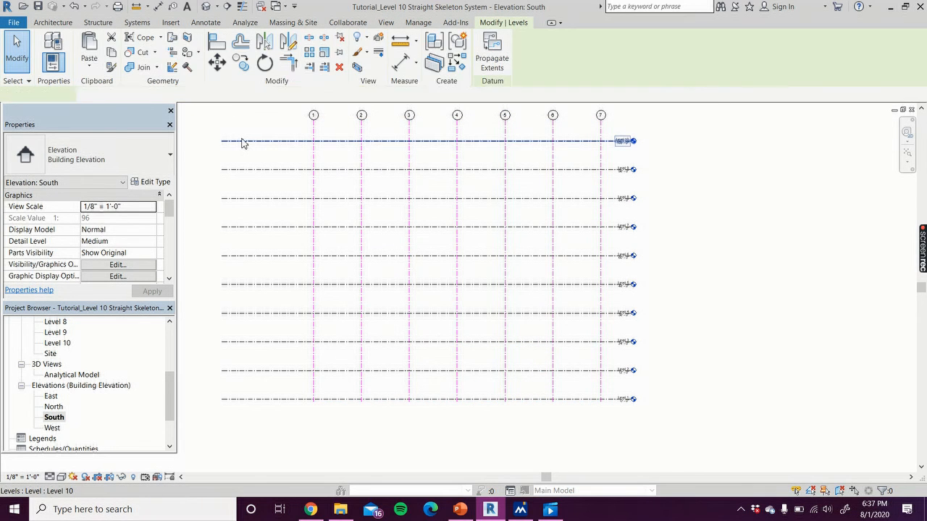
left_click_drag(232, 145, 275, 141)
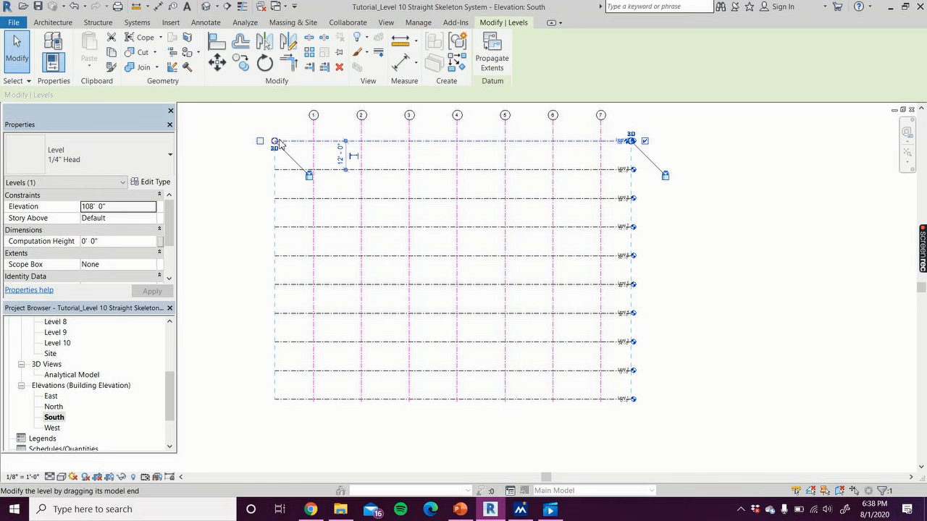
left_click(232, 428)
middle_click_drag(249, 250, 227, 280)
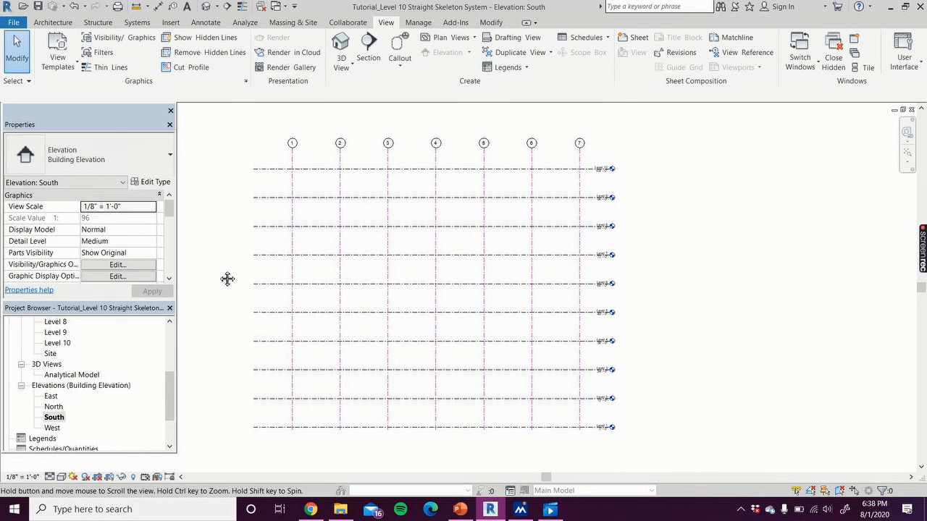
left_click_drag(171, 403, 168, 350)
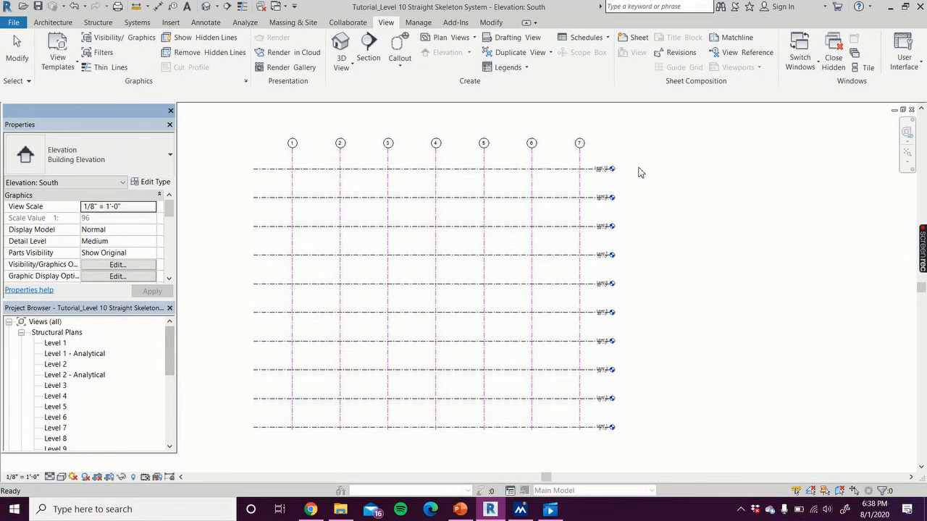